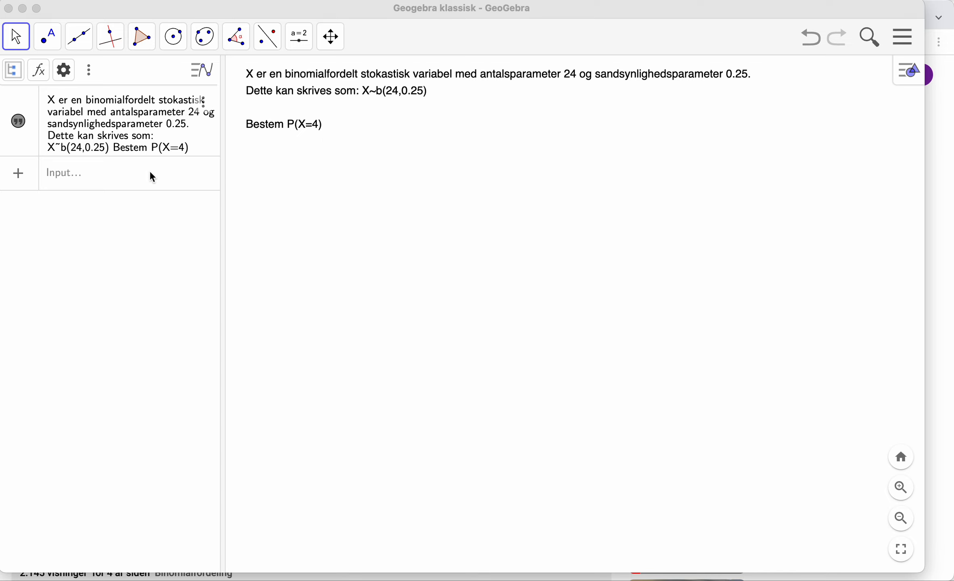
Compute the point probability P(X=4) with the command Binomialfordeling(24, 0.25, 4, false).
click(138, 176)
click(71, 179)
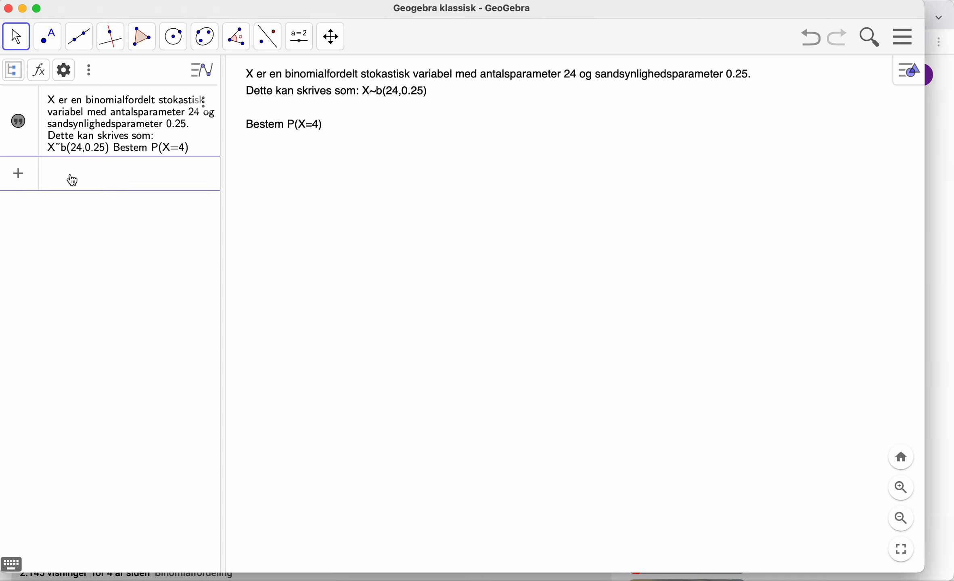
text(bin)
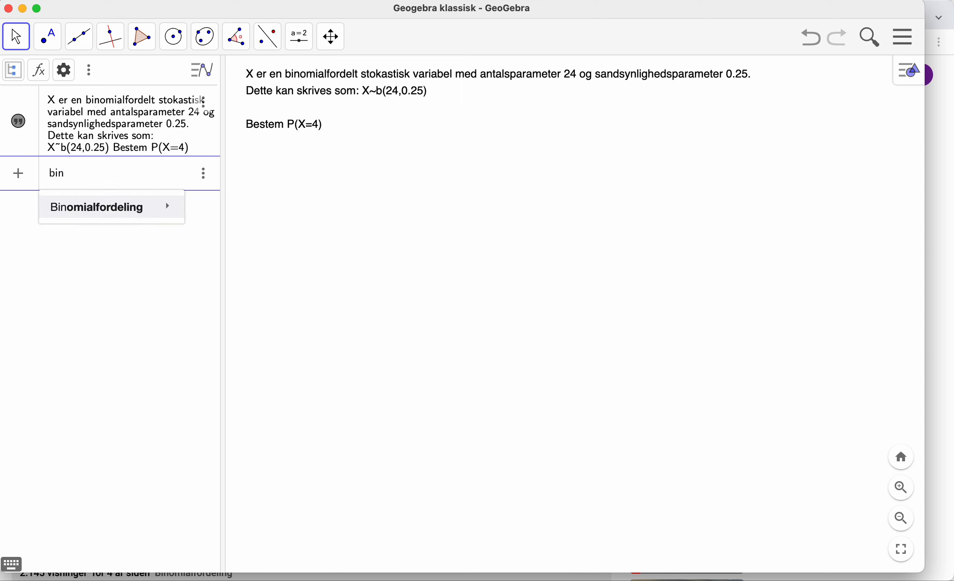
mouse_move(92, 215)
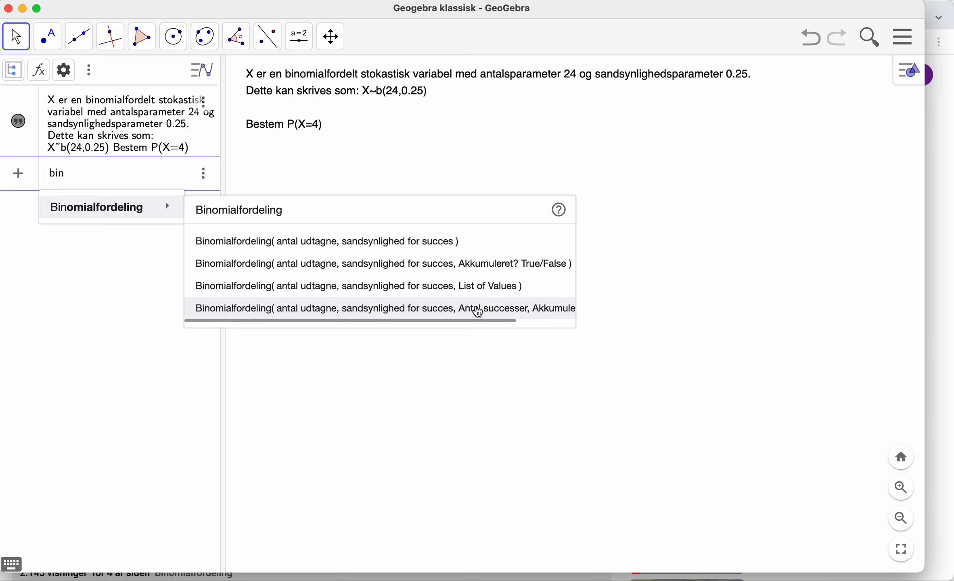
click(478, 311)
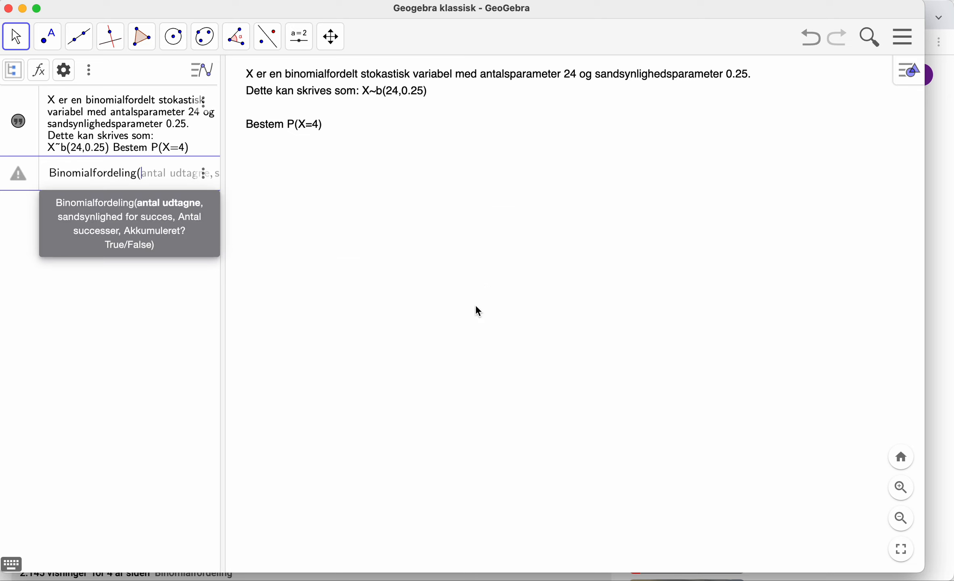
text(24,,)
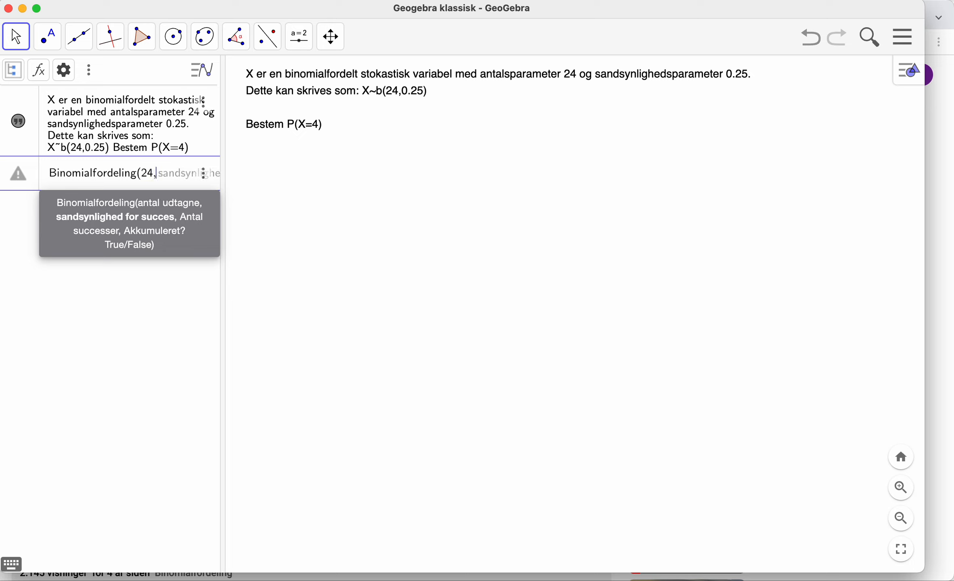
text(0.25,4)
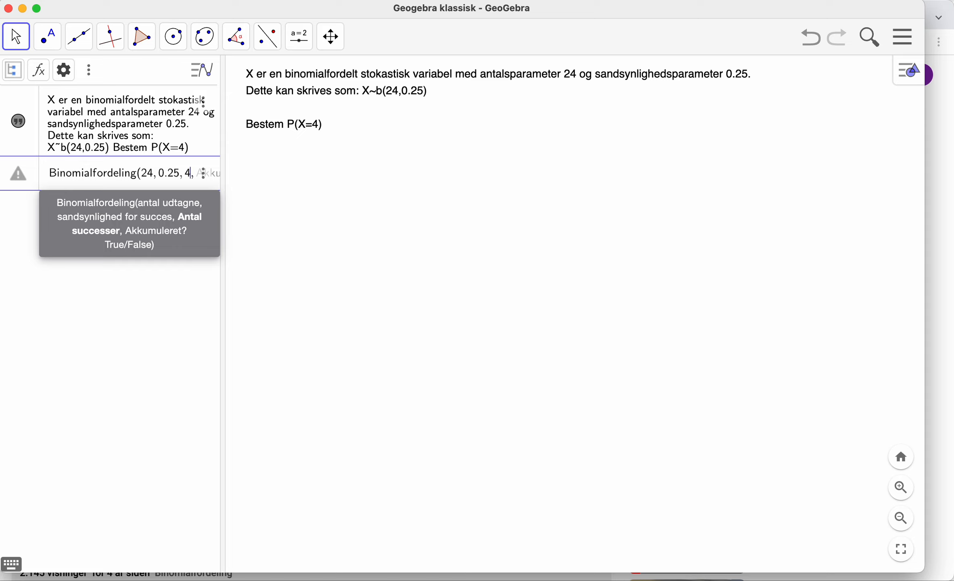
text(, )
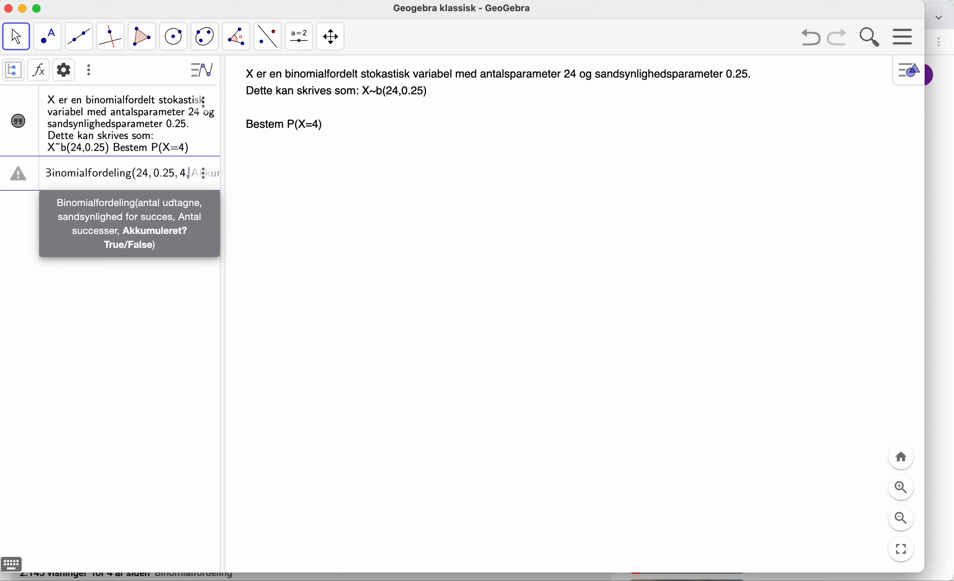
text(fals)
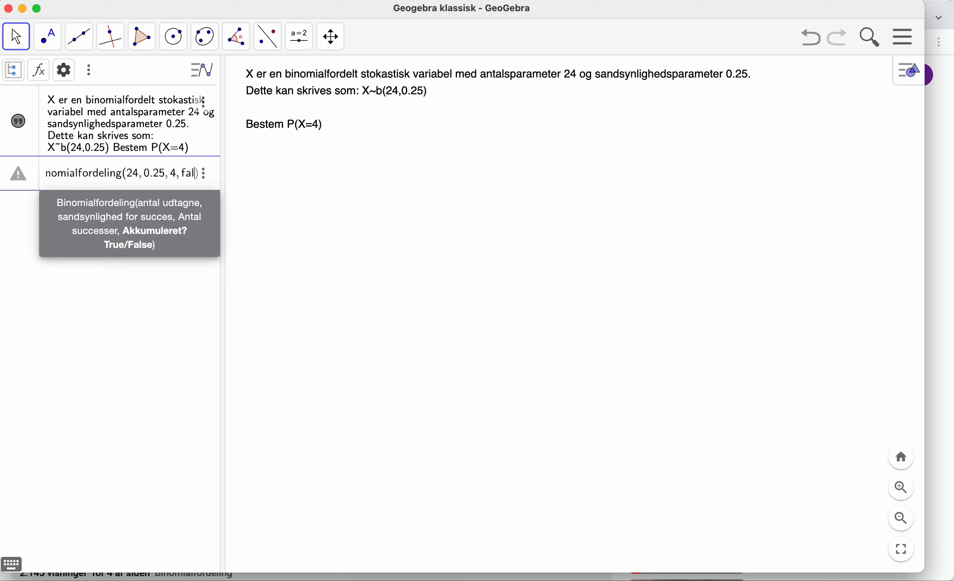
text(e)
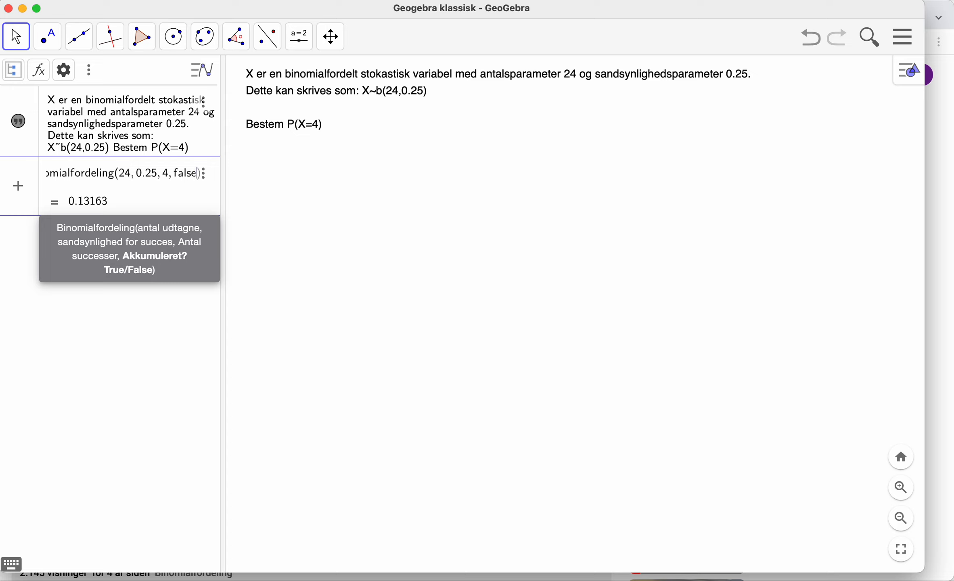
key(Return)
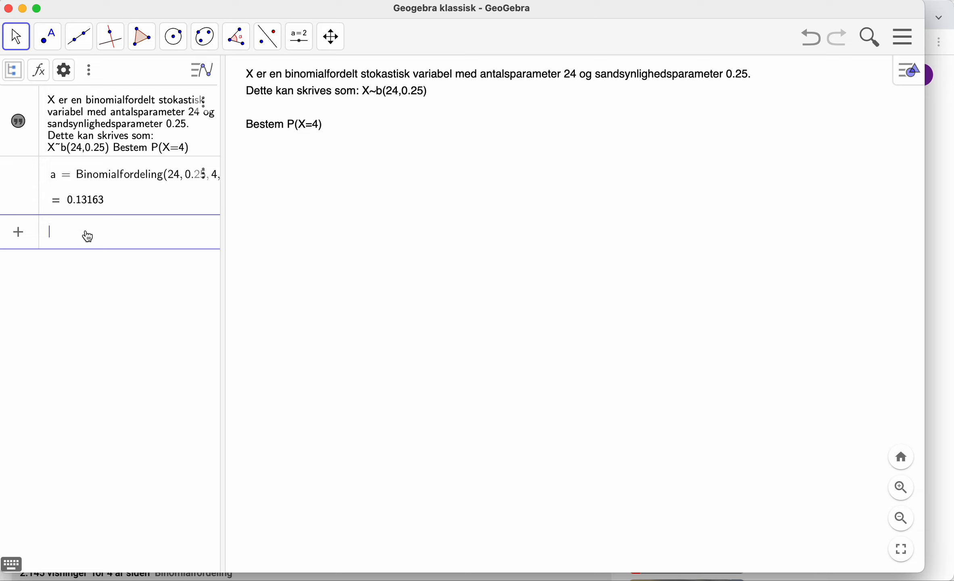
Compute the cumulative probability P(X≤4) with the command Binomialfordeling(24, 0.25, 4, true).
text(bin)
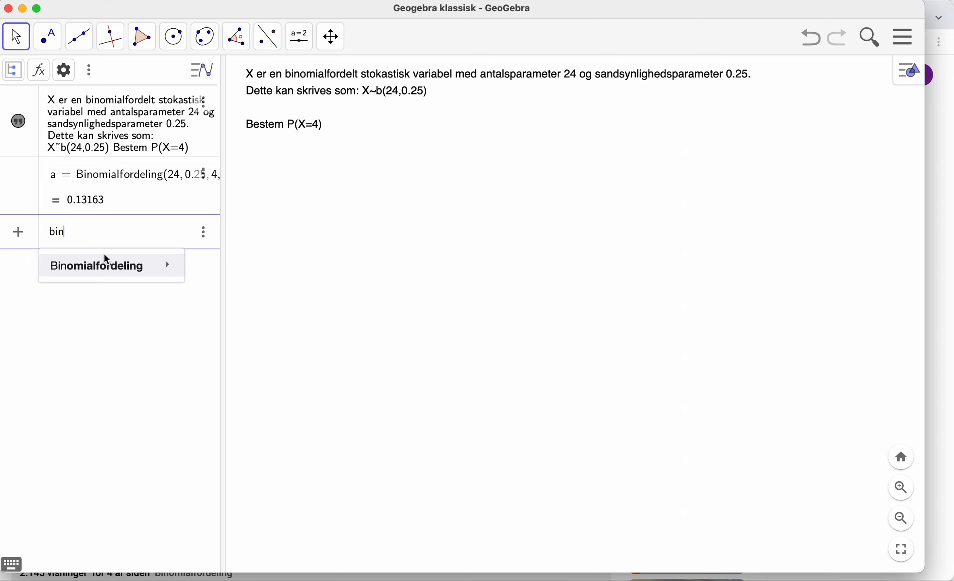
mouse_move(142, 270)
click(267, 368)
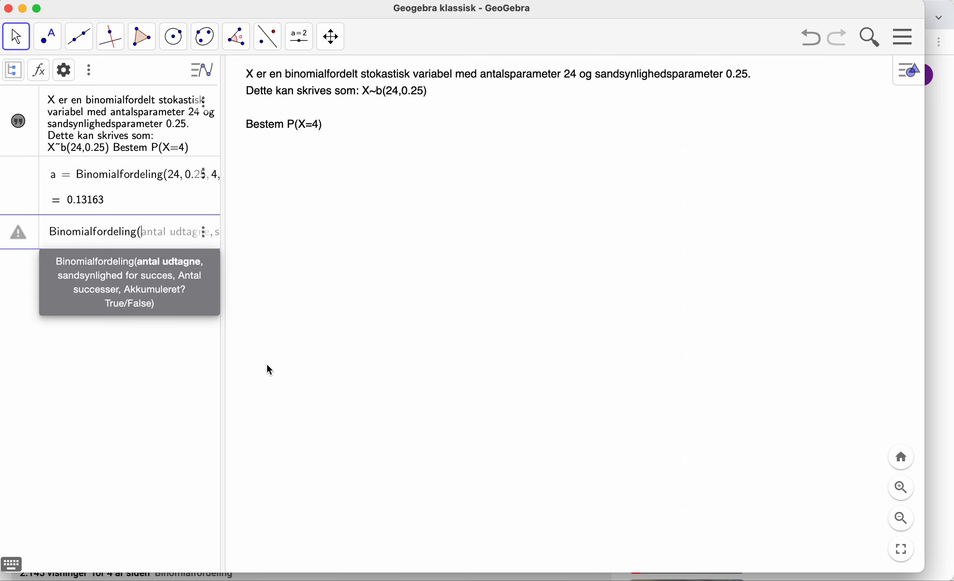
text(24)
key(Tab)
text(0.)
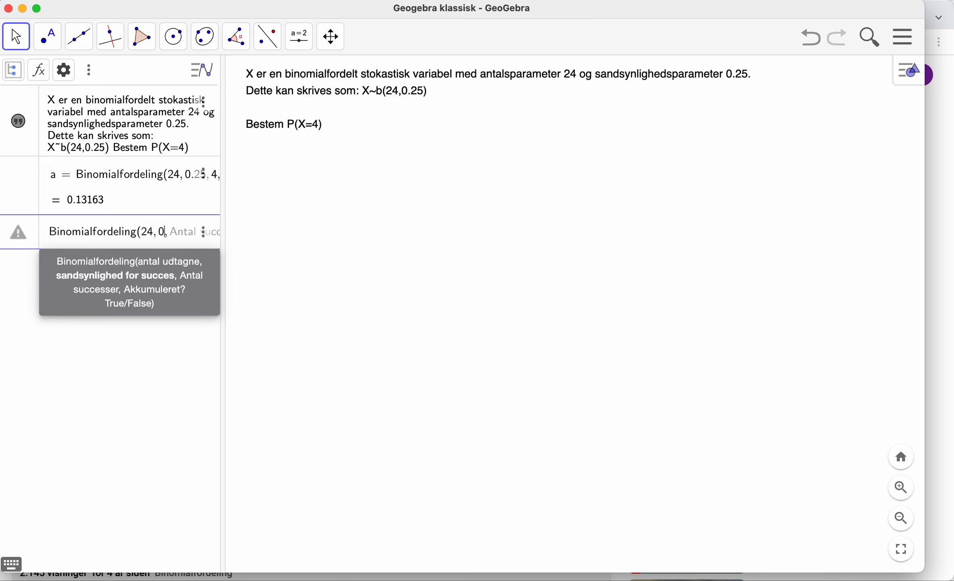
text(25)
key(Tab)
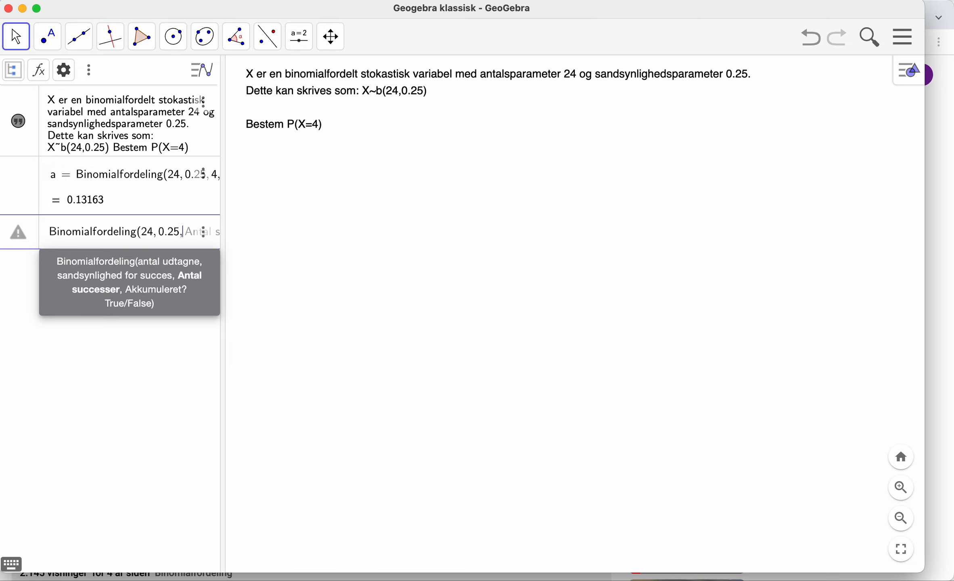
text(4,)
key(Tab)
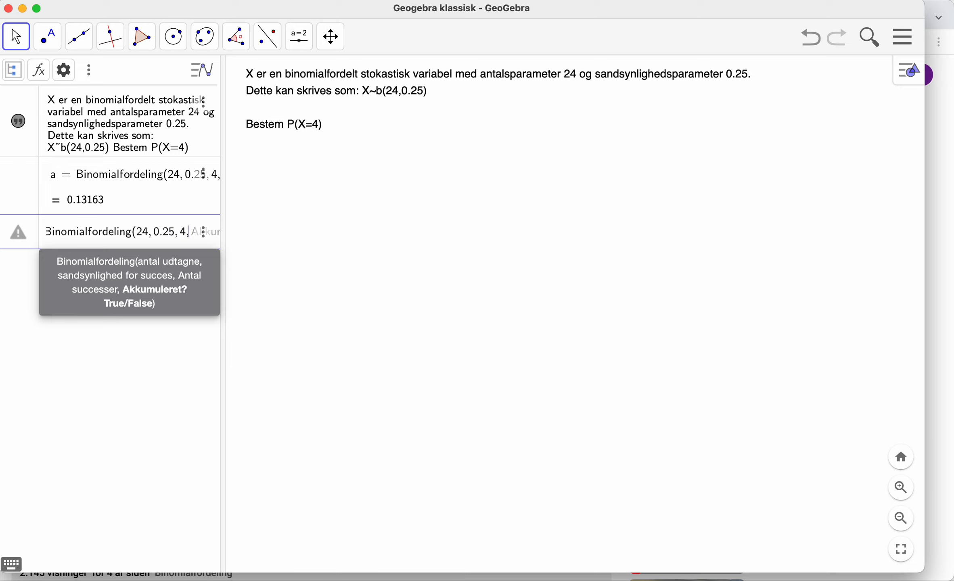
text(true)
key(Return)
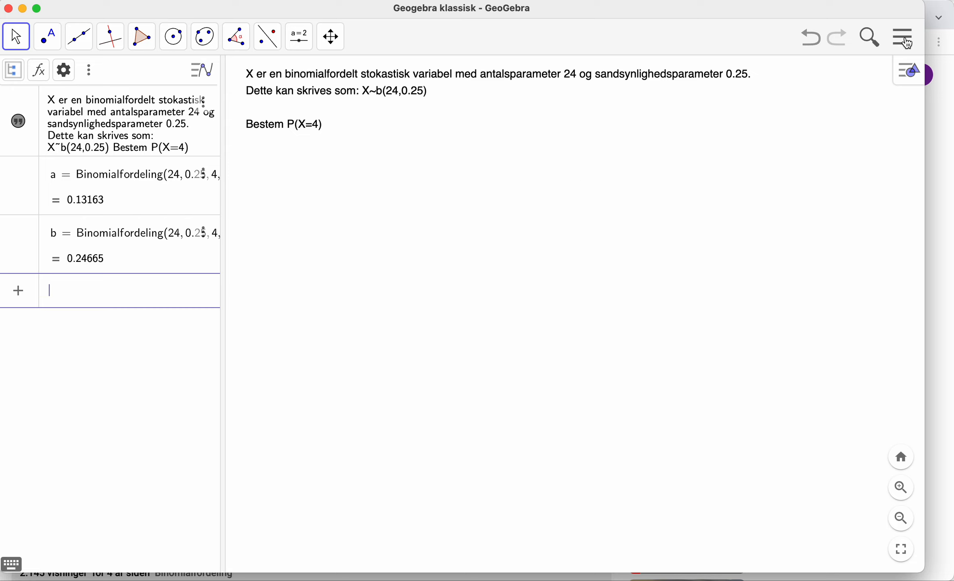
Show the probability calculator view alongside the algebra and graphics views and widen it.
click(904, 39)
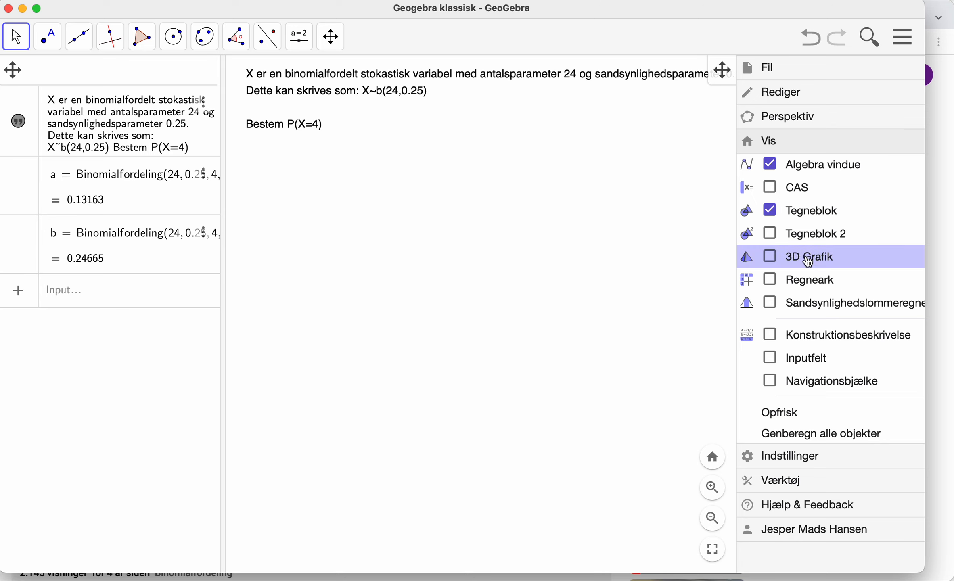
click(770, 303)
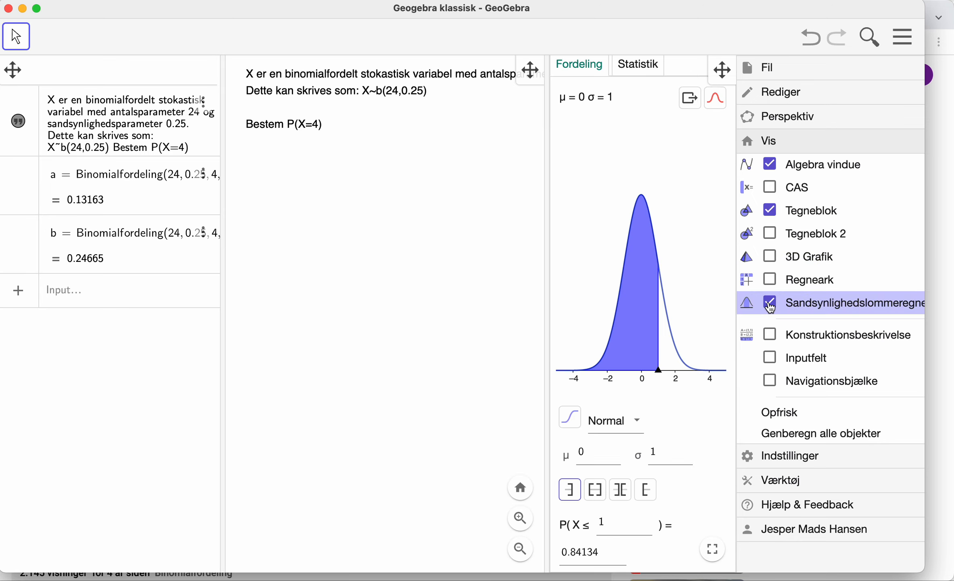
click(905, 41)
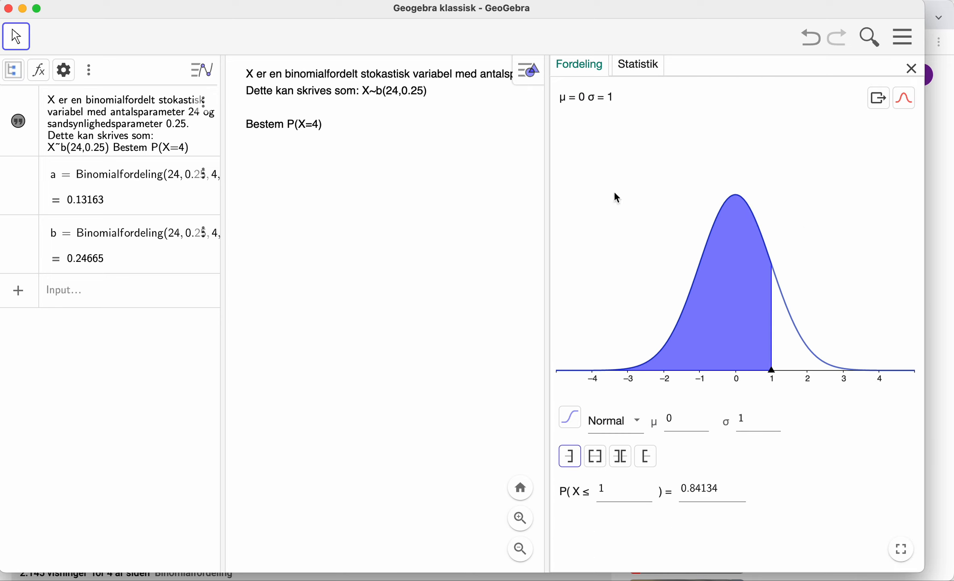
drag(548, 270, 464, 271)
Set the probability calculator's distribution to Binomial with n = 24 and p = 0.25.
click(550, 420)
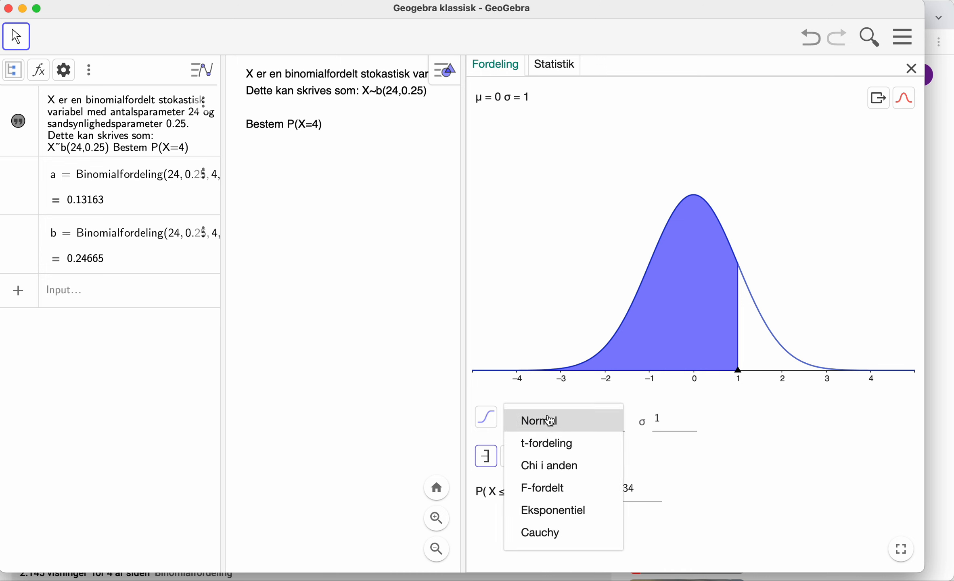
scroll(559, 488, down, 2)
scroll(559, 489, down, 2)
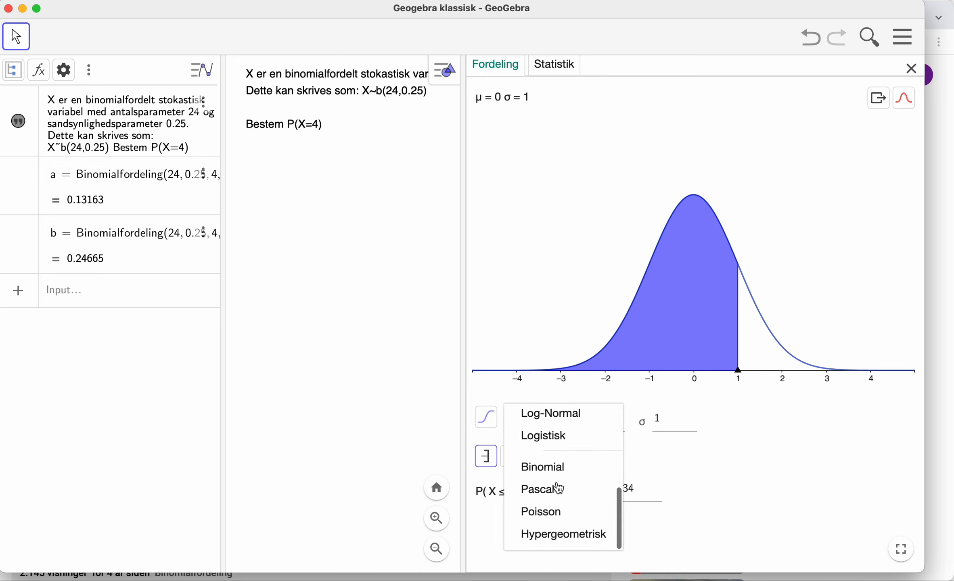
click(533, 470)
click(601, 424)
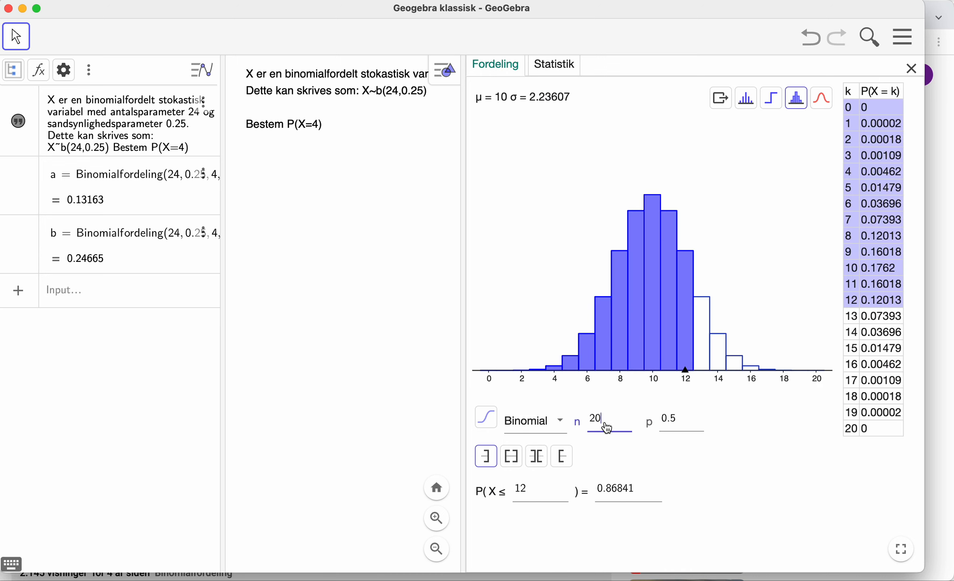
key(BackSpace)
text(4)
click(673, 426)
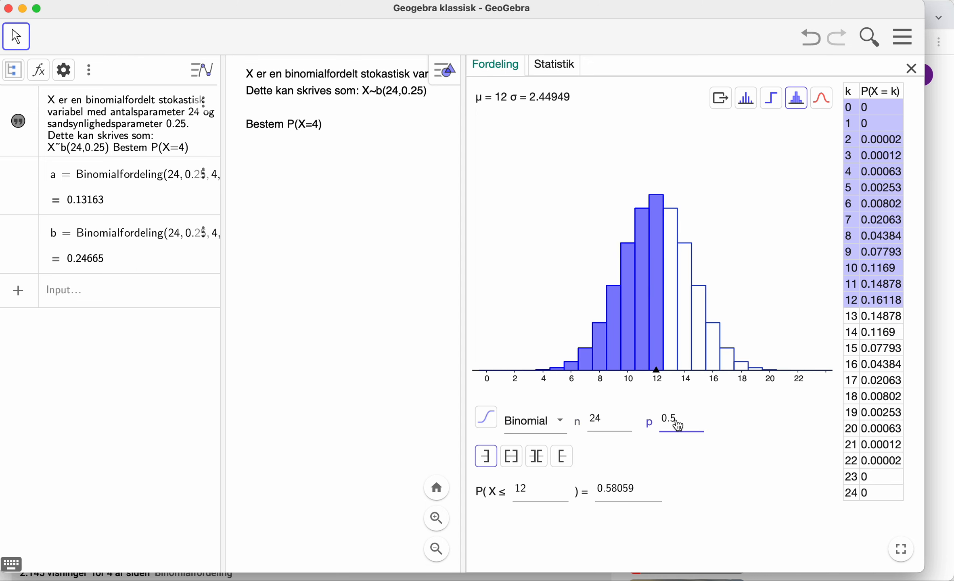
key(BackSpace)
text(25)
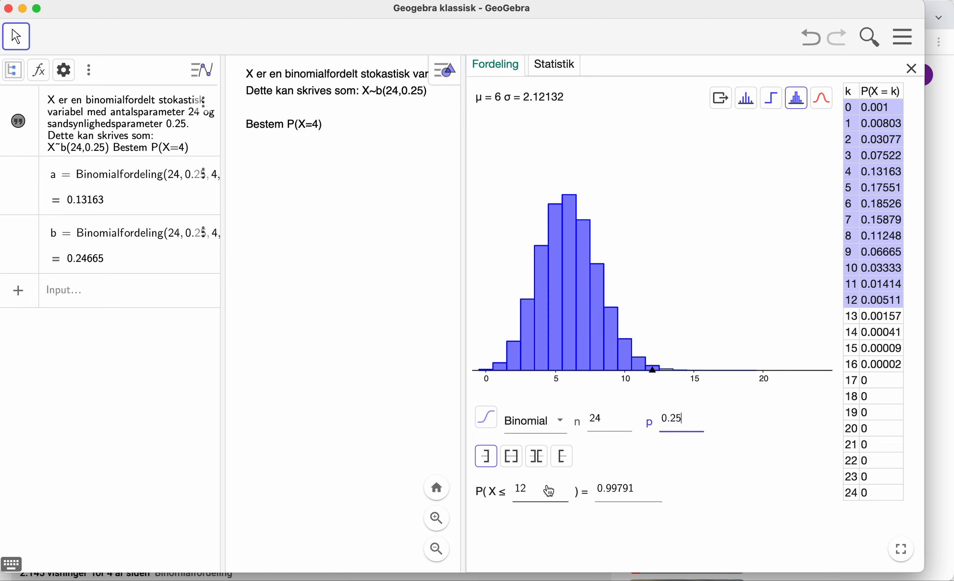
Switch the probability calculator to an interval probability with both the lower and upper bounds set to 4.
click(513, 461)
click(524, 499)
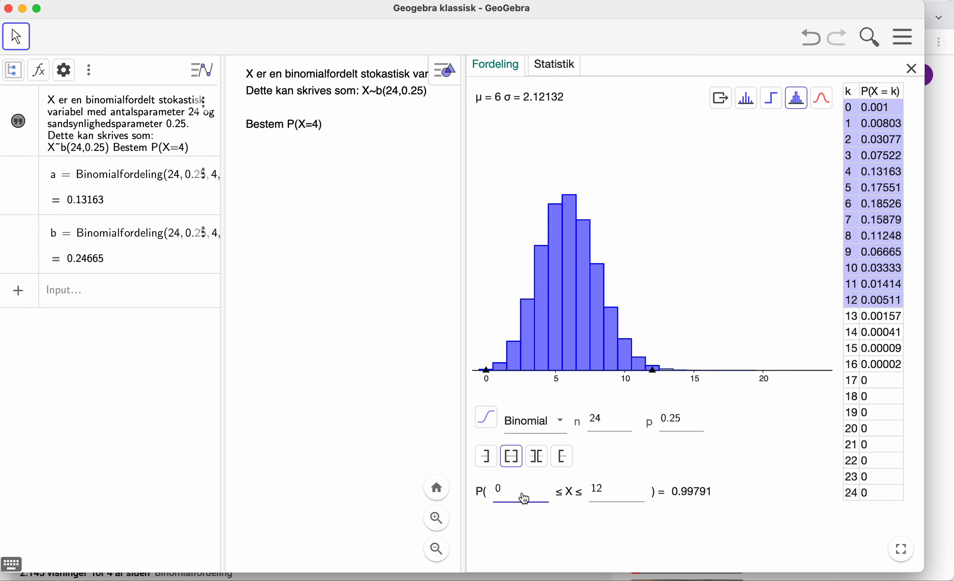
key(BackSpace)
text(4)
click(612, 496)
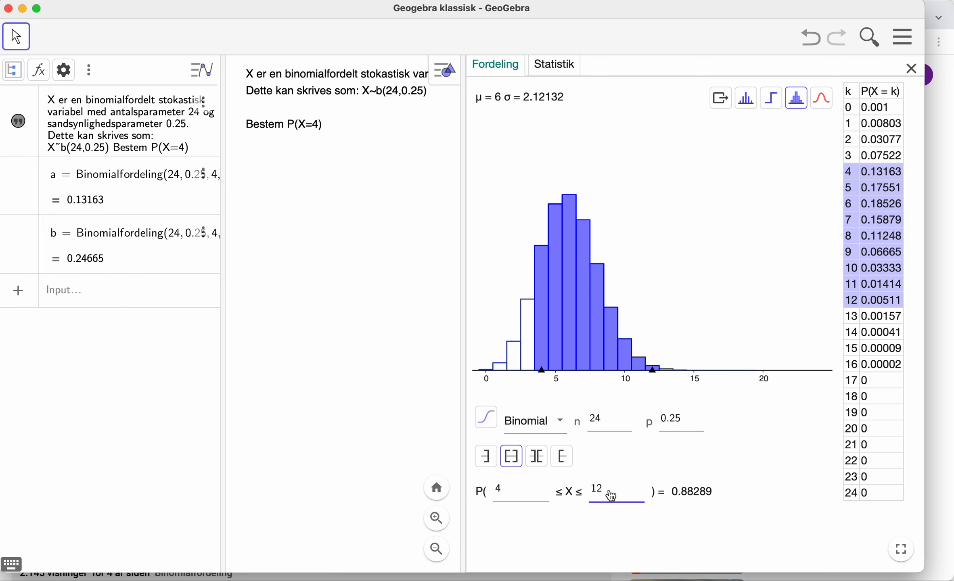
key(BackSpace)
key(BackSpace)
text(4)
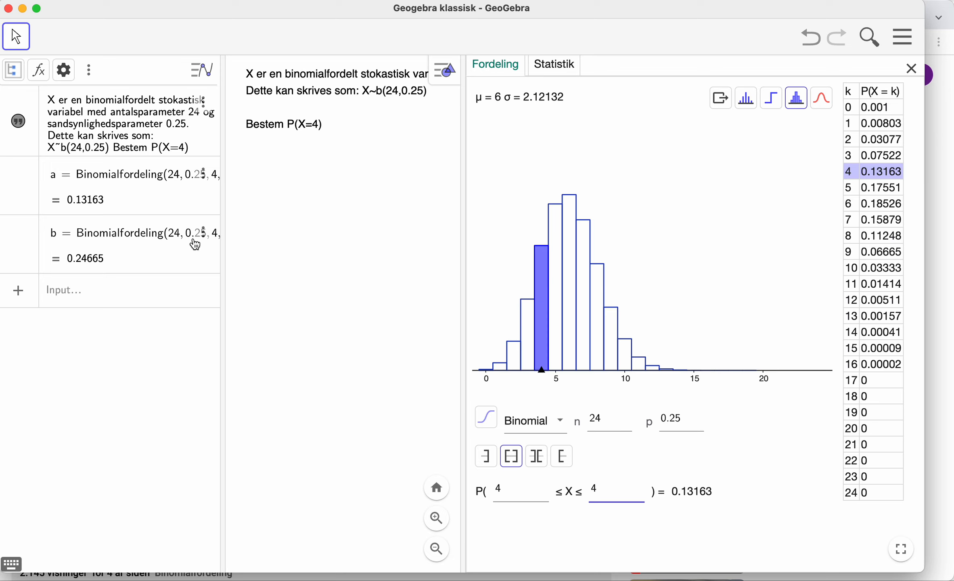
Widen the algebra view to show the full commands, and switch the probability calculator to the left-sided probability P(X ≤ 4).
drag(224, 250, 273, 251)
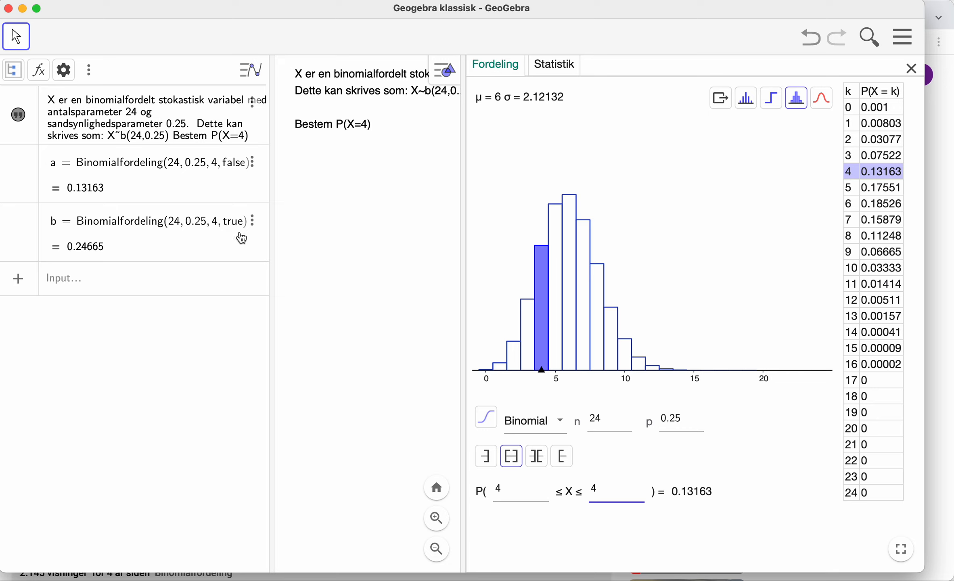
click(488, 464)
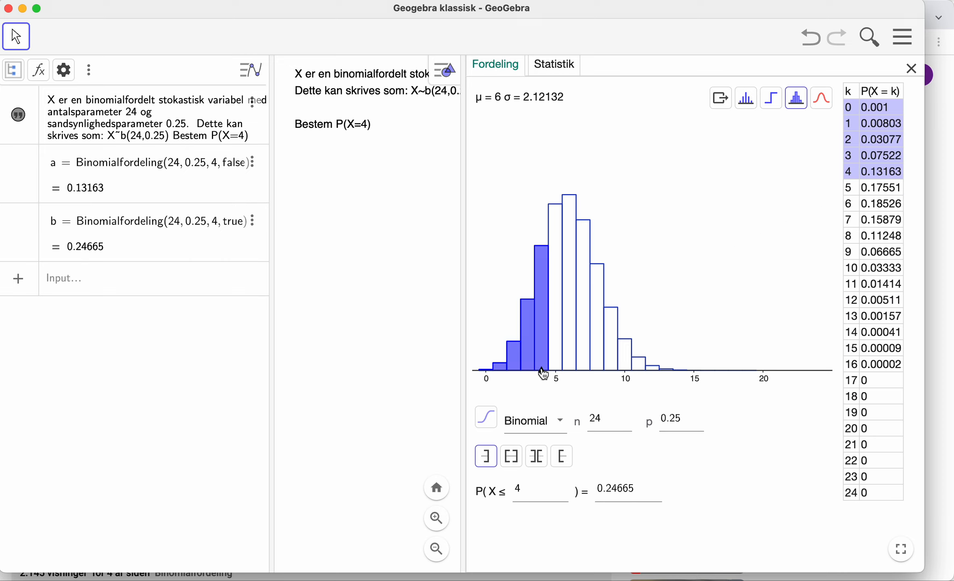
mouse_move(542, 370)
mouse_down()
mouse_move(556, 378)
mouse_move(542, 371)
mouse_up()
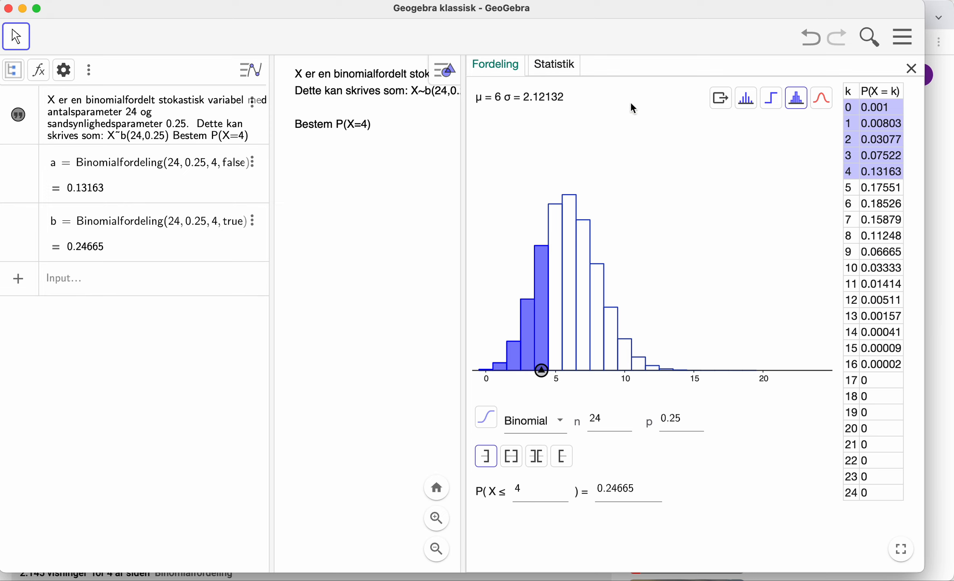